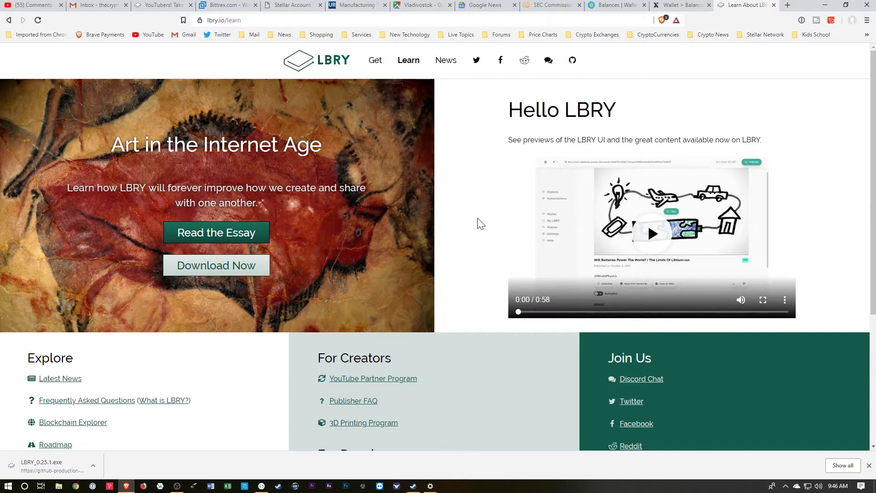
Step: Scroll down the LBRY site and open the YouTube Partner Program page
{"action": "scroll", "coordinate": [472, 243], "scroll_direction": "down", "scroll_amount": 1}
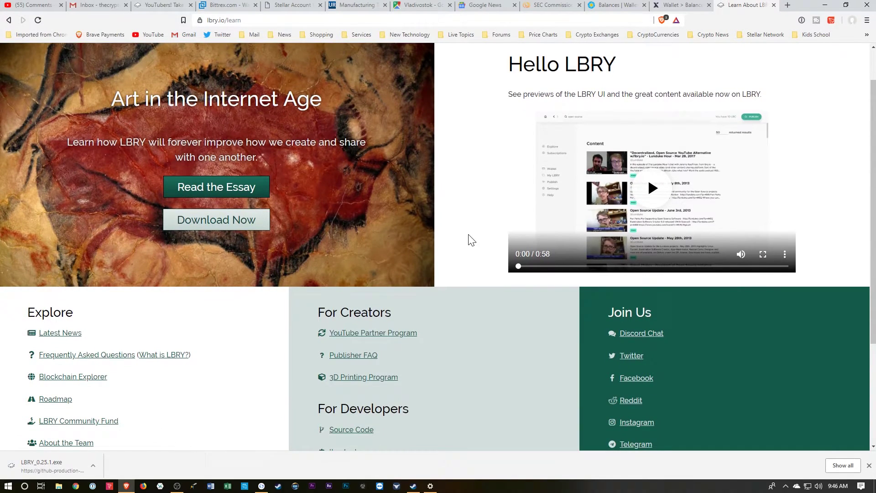
{"action": "scroll", "coordinate": [469, 235], "scroll_direction": "down", "scroll_amount": 3}
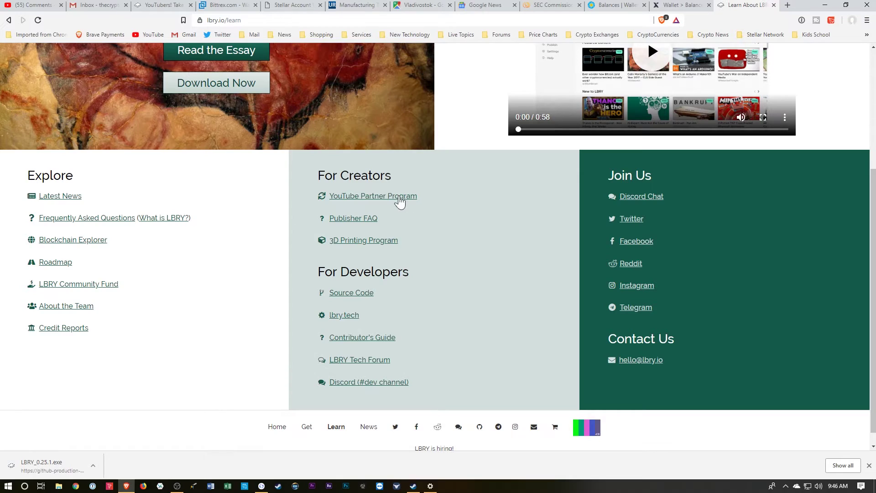
{"action": "left_click", "coordinate": [364, 200]}
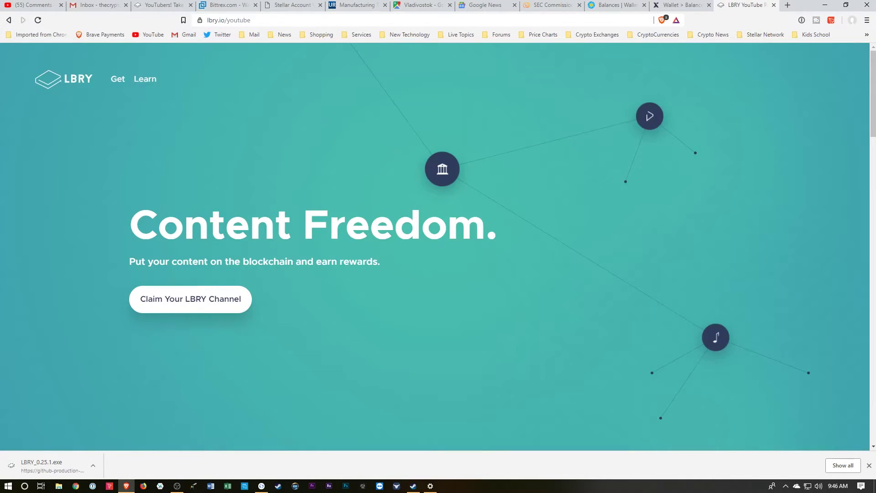
Step: In the Claim Your LBRY Channel form, pick the autofilled YouTube channel name and submit with Claim now
{"action": "left_click", "coordinate": [194, 304]}
{"action": "scroll", "coordinate": [222, 294], "scroll_direction": "down", "scroll_amount": 3}
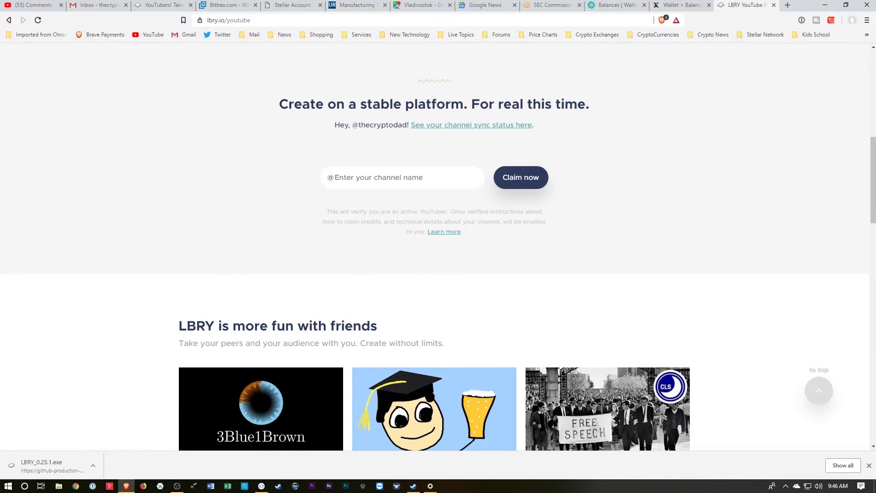
{"action": "left_click", "coordinate": [401, 177]}
{"action": "left_click", "coordinate": [352, 201]}
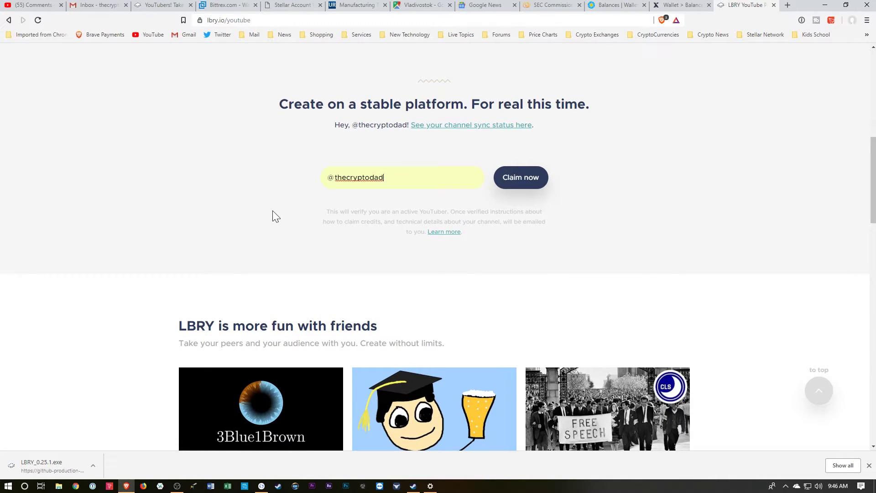
{"action": "left_click", "coordinate": [546, 174]}
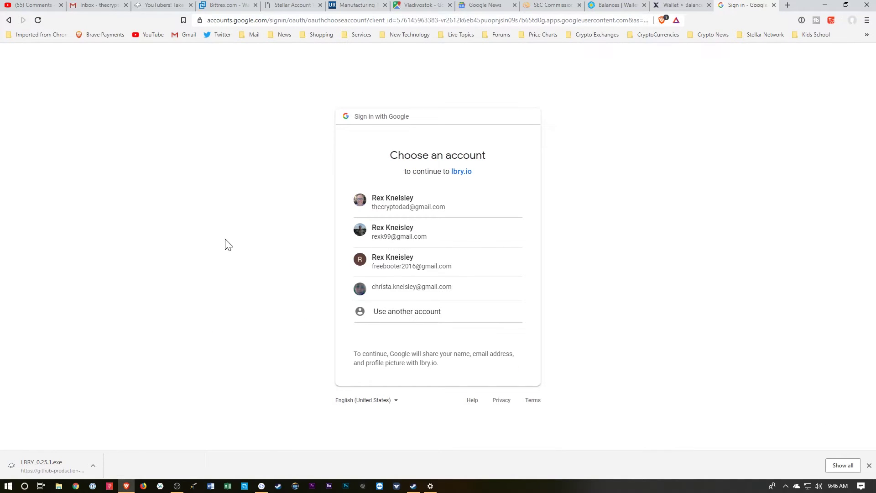
Step: Sign in with the first Google account, choosing the personal account rather than the brand account
{"action": "left_click", "coordinate": [398, 204]}
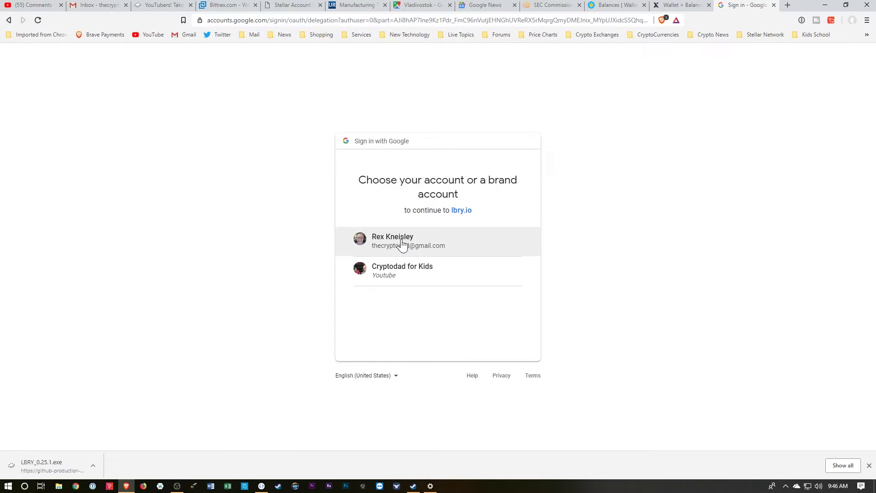
{"action": "left_click", "coordinate": [401, 245]}
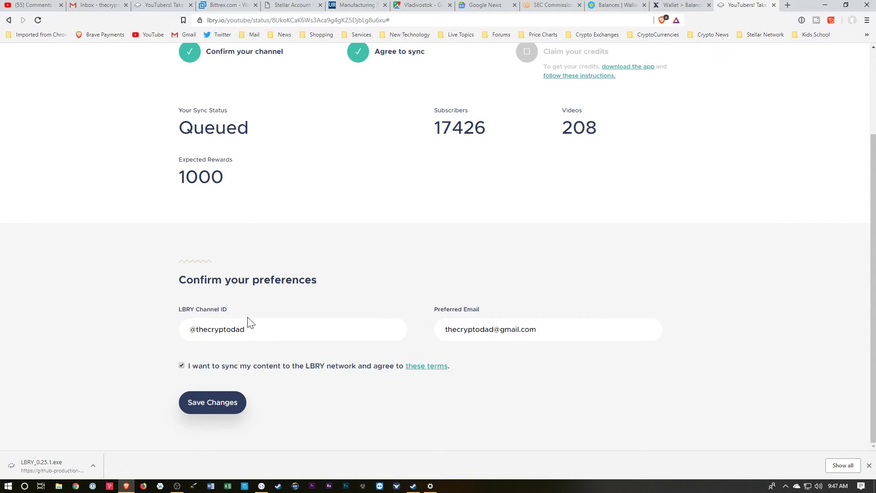
Step: Save the sync preferences under Confirm your preferences and review the sync status page
{"action": "left_click", "coordinate": [213, 407]}
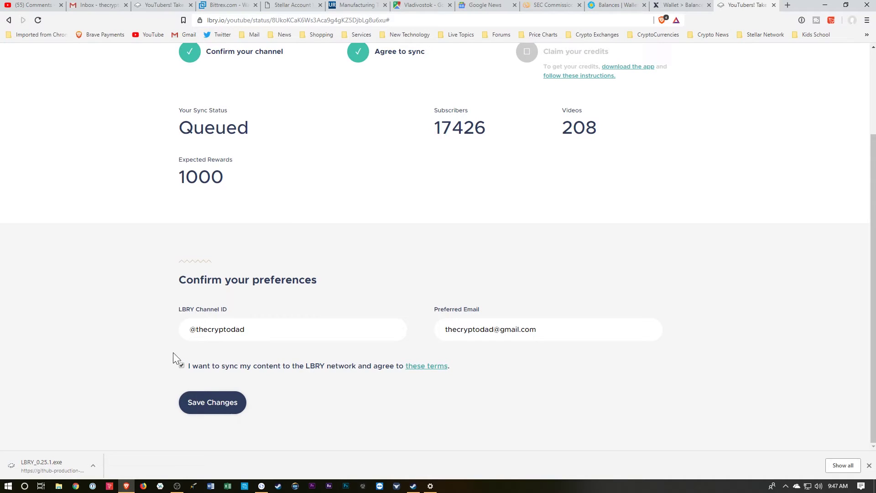
{"action": "scroll", "coordinate": [381, 137], "scroll_direction": "up", "scroll_amount": 1}
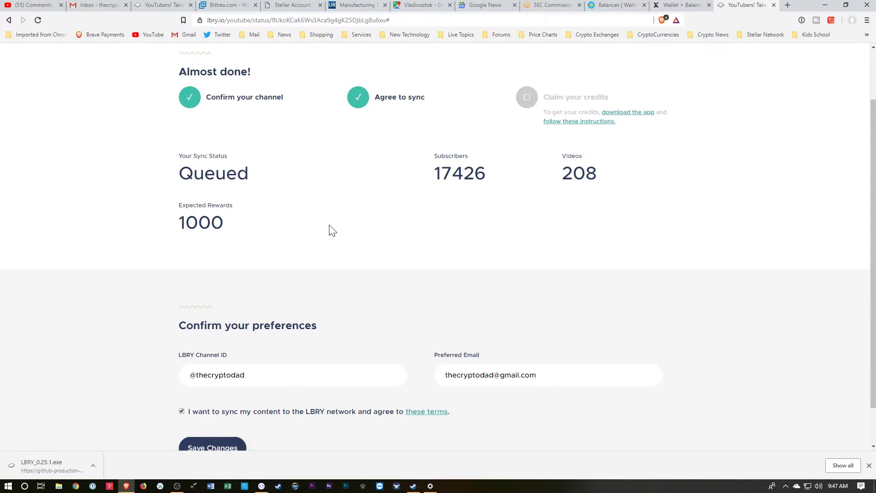
{"action": "scroll", "coordinate": [332, 246], "scroll_direction": "up", "scroll_amount": 1}
{"action": "scroll", "coordinate": [301, 237], "scroll_direction": "down", "scroll_amount": 2}
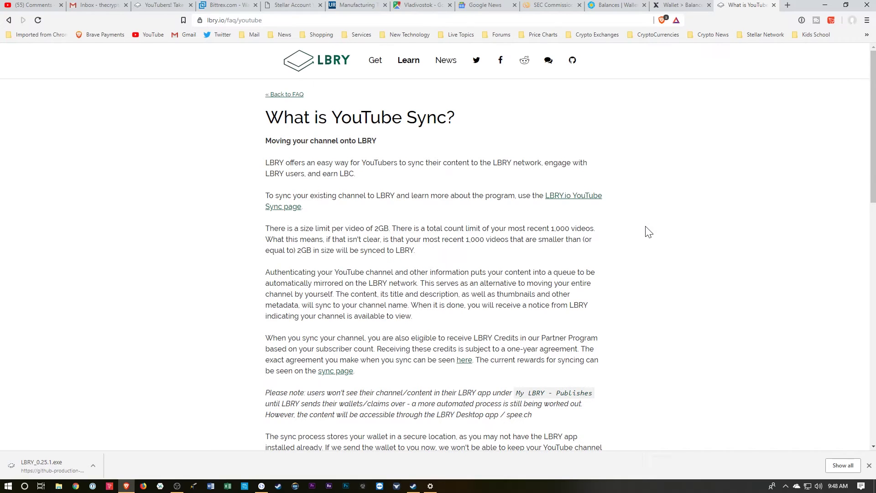
Step: Scroll through the YouTube Sync FAQ down to How to Receive Your LBRY Credits
{"action": "scroll", "coordinate": [644, 235], "scroll_direction": "down", "scroll_amount": 1}
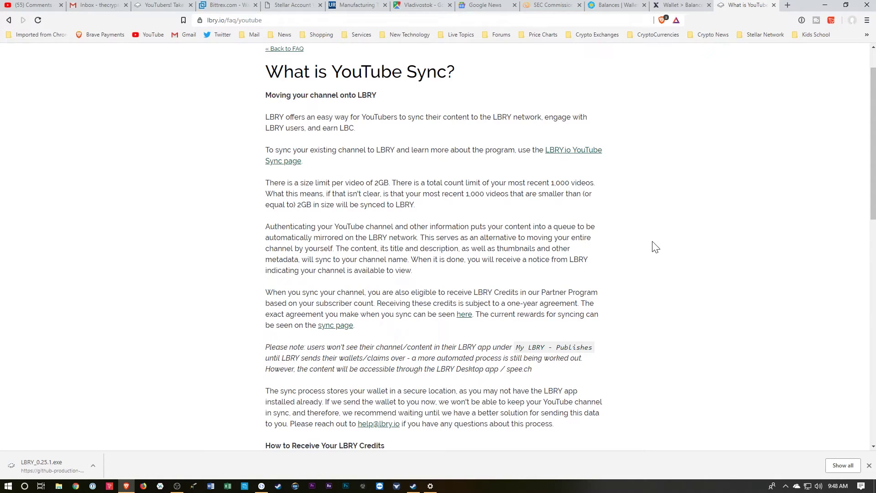
{"action": "scroll", "coordinate": [656, 246], "scroll_direction": "down", "scroll_amount": 1}
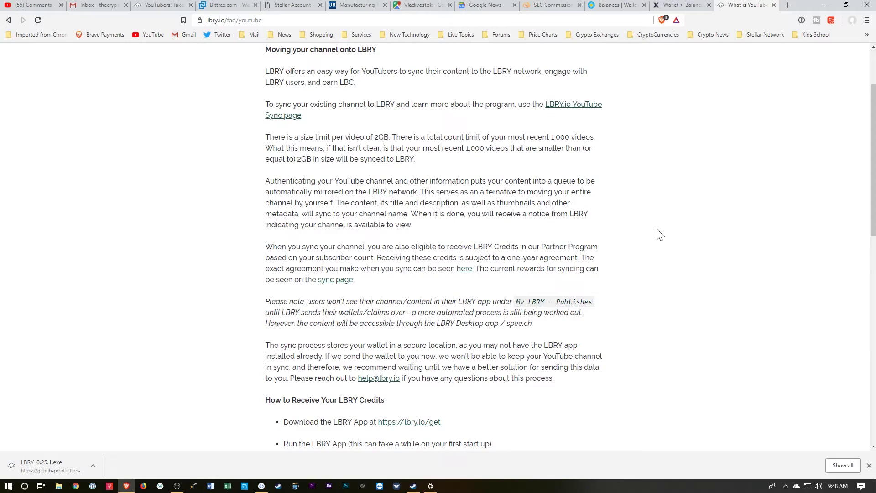
{"action": "scroll", "coordinate": [659, 232], "scroll_direction": "down", "scroll_amount": 1}
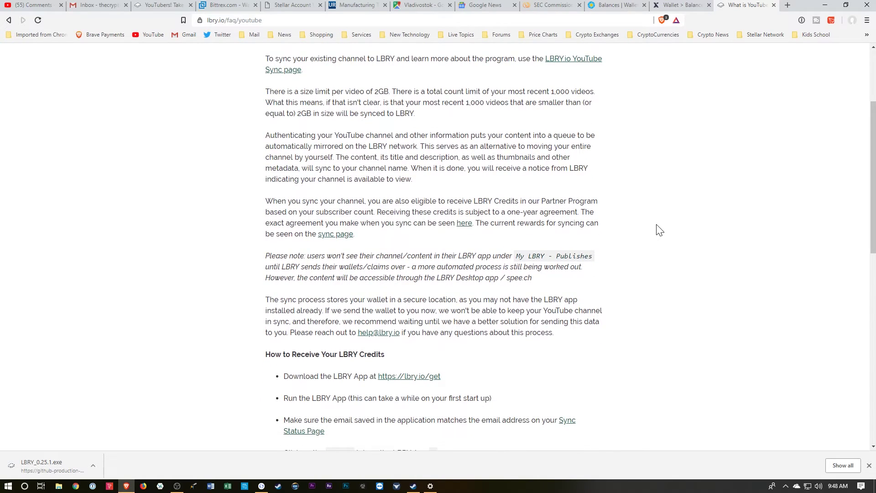
{"action": "scroll", "coordinate": [659, 231], "scroll_direction": "down", "scroll_amount": 2}
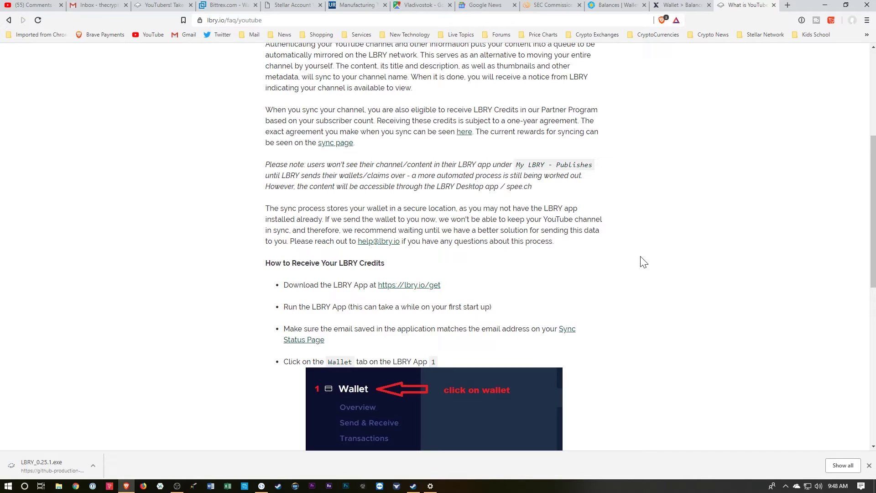
{"action": "scroll", "coordinate": [634, 263], "scroll_direction": "down", "scroll_amount": 1}
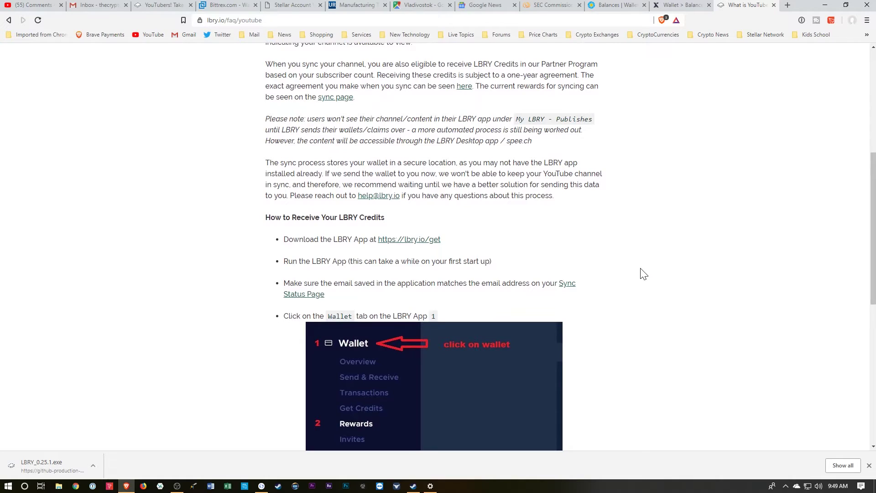
{"action": "scroll", "coordinate": [639, 273], "scroll_direction": "down", "scroll_amount": 1}
{"action": "scroll", "coordinate": [606, 279], "scroll_direction": "down", "scroll_amount": 1}
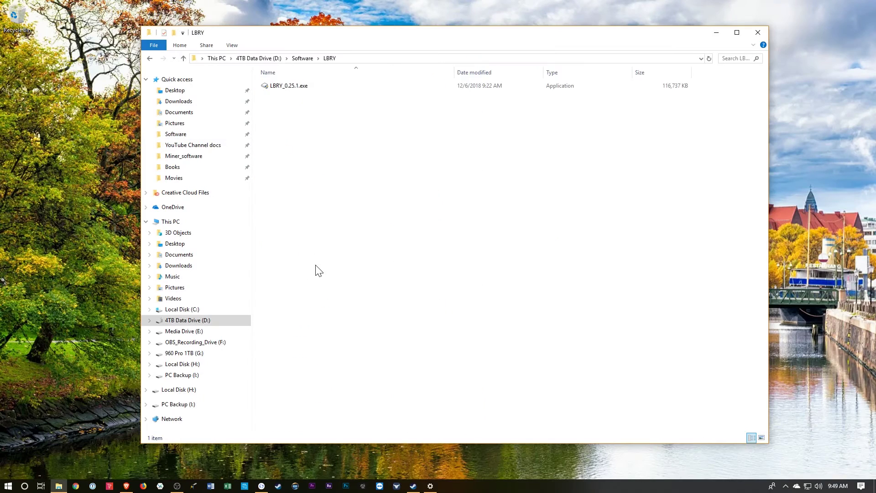
Step: Run LBRY_0.25.1.exe from D:\Software\LBRY to install and launch the LBRY app
{"action": "double_click", "coordinate": [289, 95]}
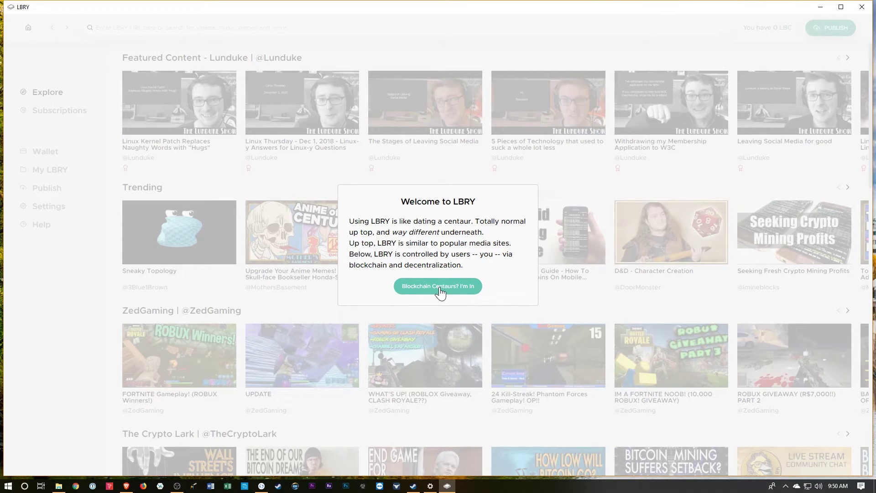
Step: Accept the welcome message, paste and submit the account email, then return to the browser
{"action": "left_click", "coordinate": [440, 288]}
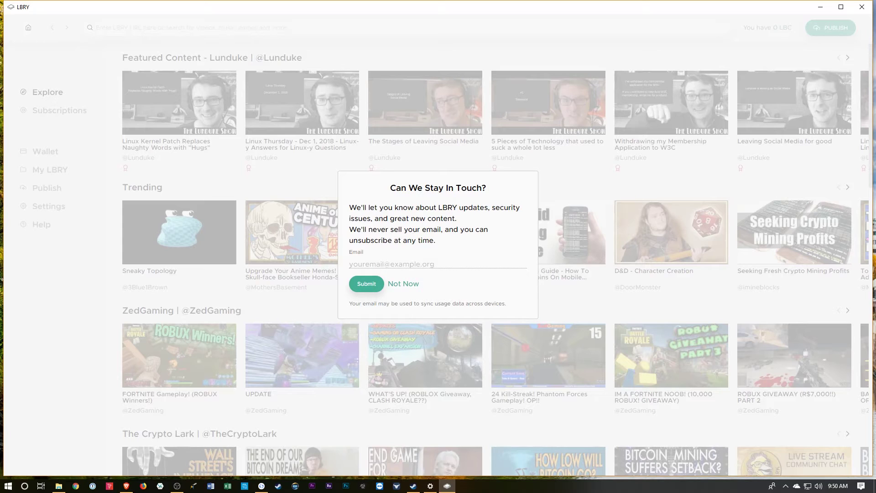
{"action": "key", "text": "ctrl+v"}
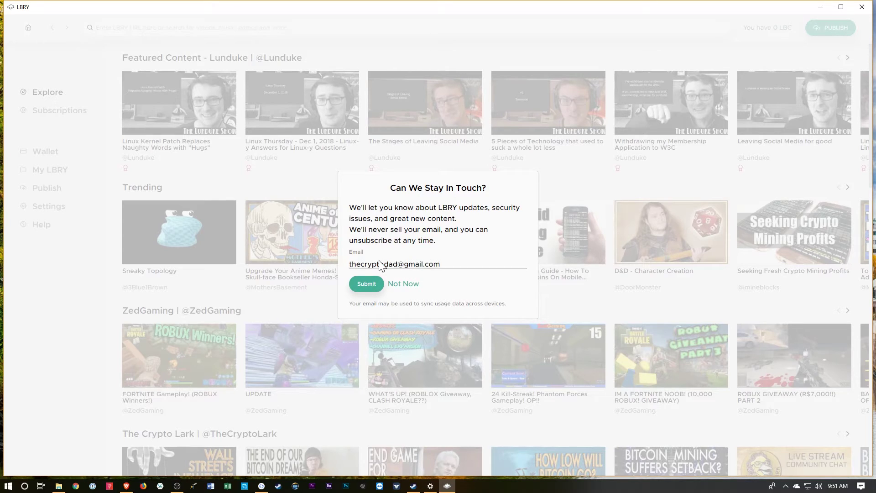
{"action": "left_click", "coordinate": [366, 283]}
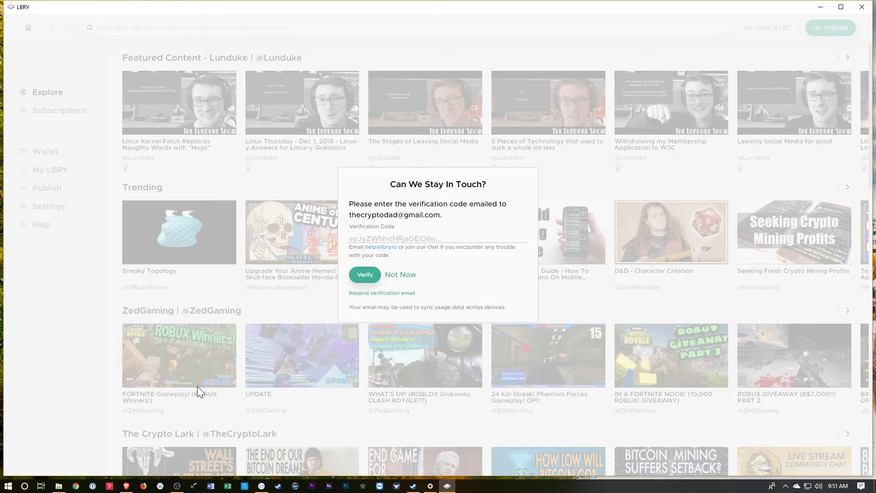
{"action": "left_click", "coordinate": [126, 485]}
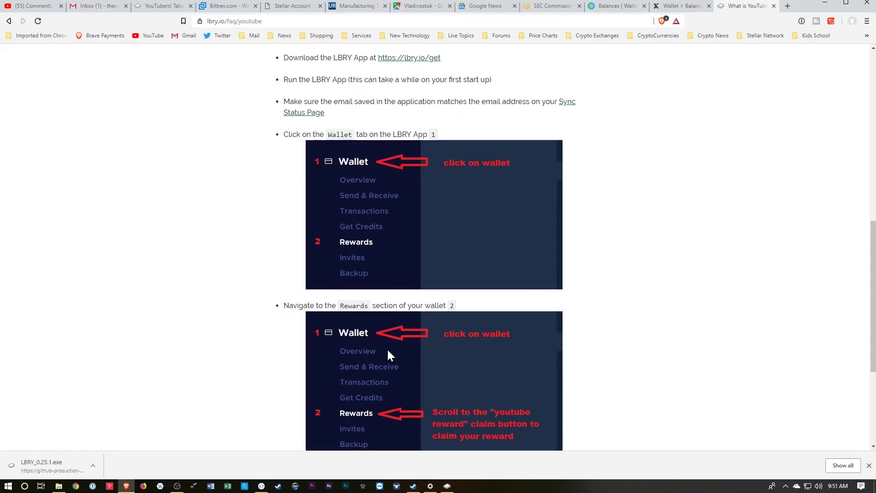
Step: Confirm the LBRY account from the Gmail verification email and solve the hills/mountains captcha
{"action": "left_click", "coordinate": [87, 5]}
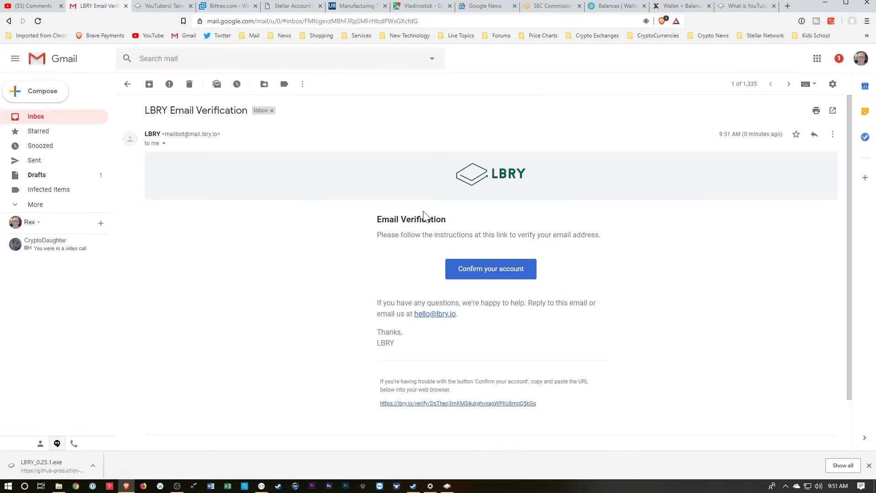
{"action": "left_click", "coordinate": [495, 274]}
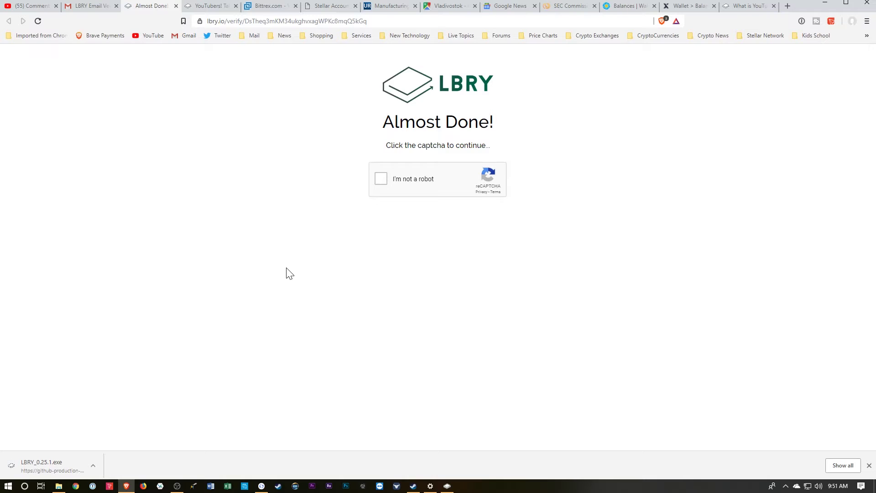
{"action": "left_click", "coordinate": [381, 179]}
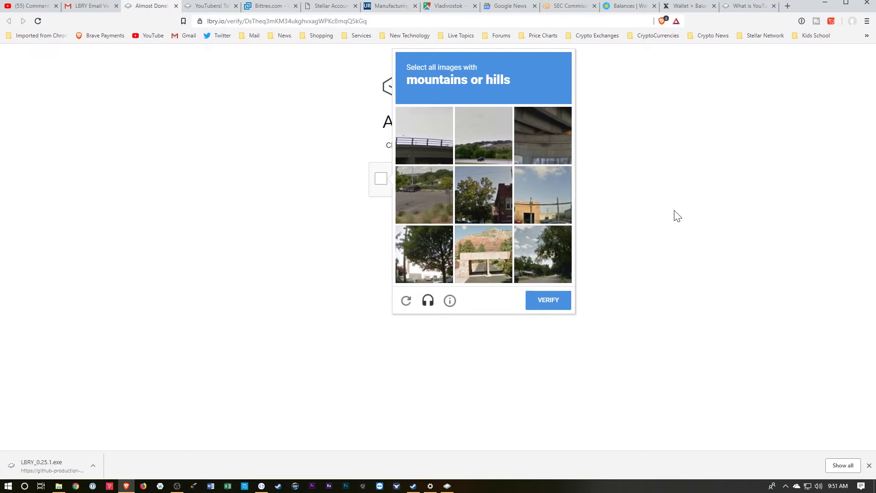
{"action": "left_click", "coordinate": [489, 133]}
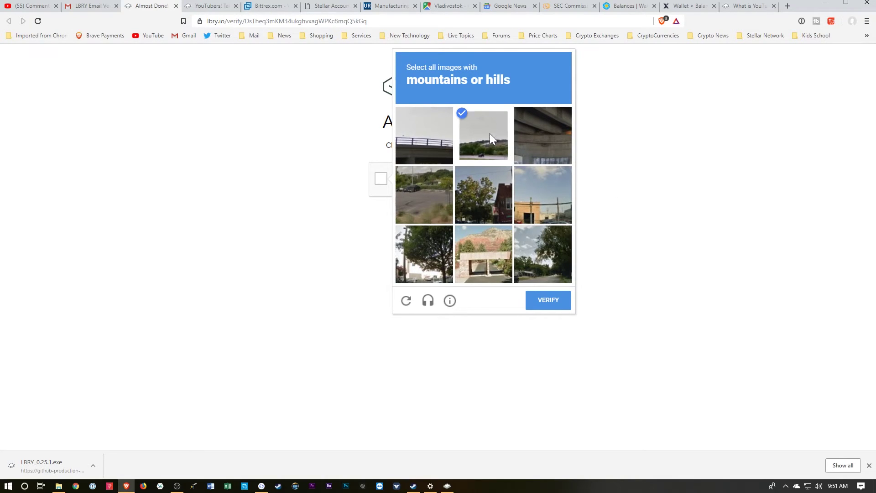
{"action": "left_click", "coordinate": [428, 207]}
{"action": "left_click", "coordinate": [496, 263]}
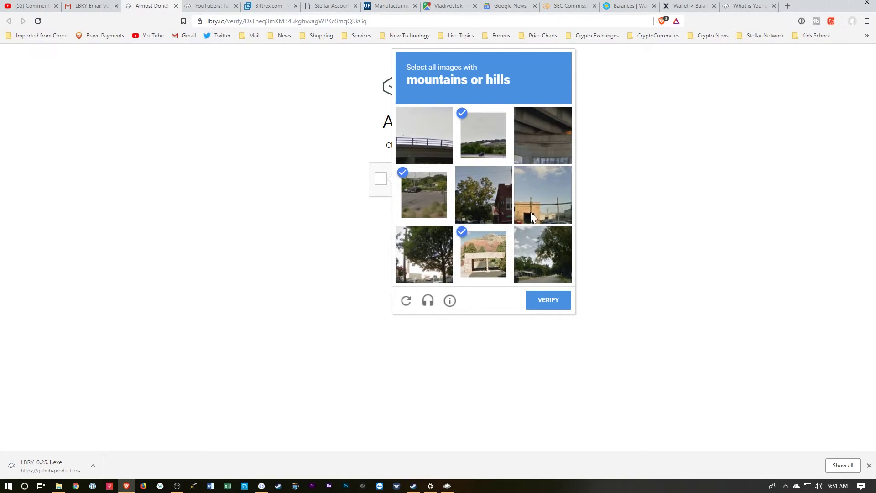
{"action": "left_click", "coordinate": [549, 305]}
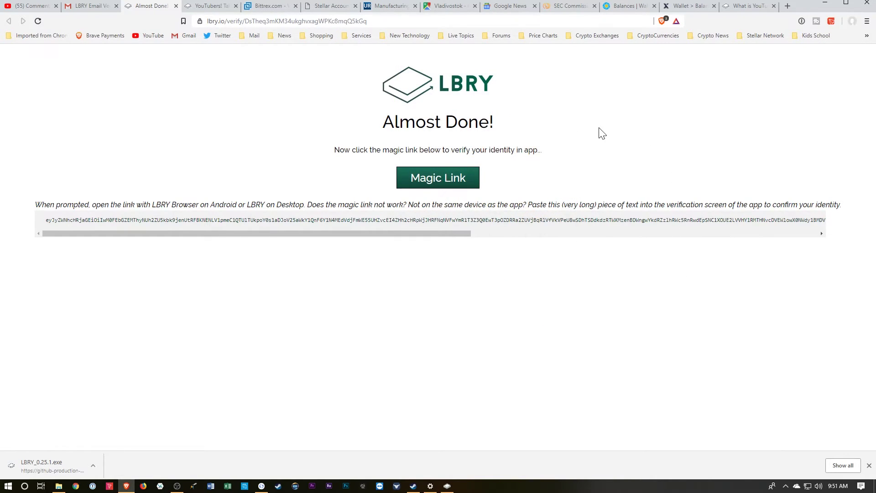
{"action": "left_click", "coordinate": [439, 181]}
Step: Open the Magic Link in the LBRY app, always allowing these links to open there
{"action": "left_click", "coordinate": [438, 182]}
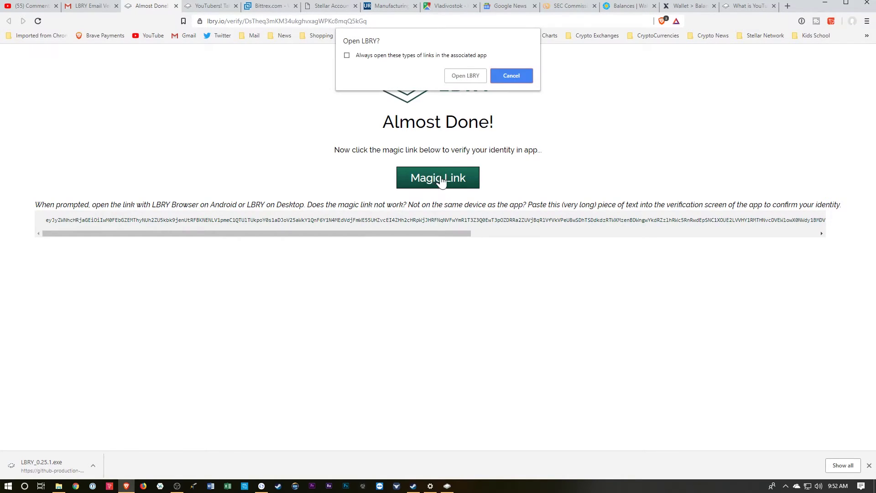
{"action": "left_click", "coordinate": [347, 56]}
{"action": "left_click", "coordinate": [466, 75]}
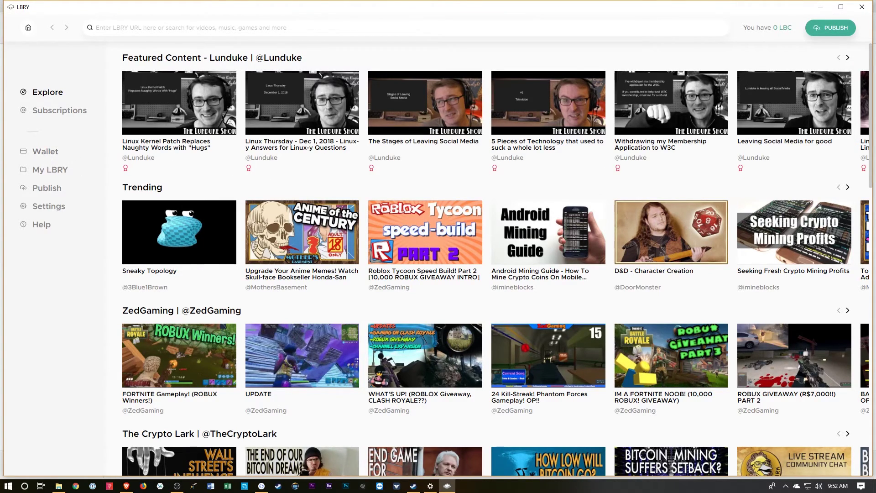
Step: Check the lbry.io/faq/youtube page in the browser
{"action": "left_click", "coordinate": [126, 485]}
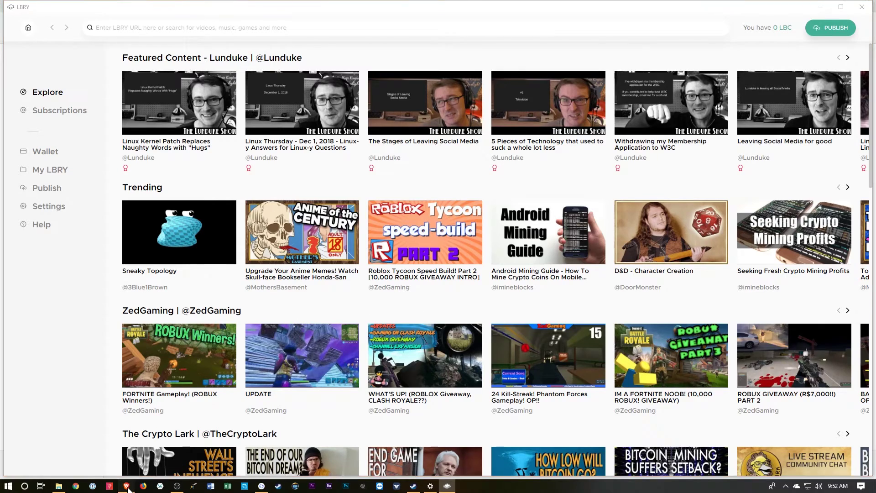
{"action": "left_click", "coordinate": [755, 6]}
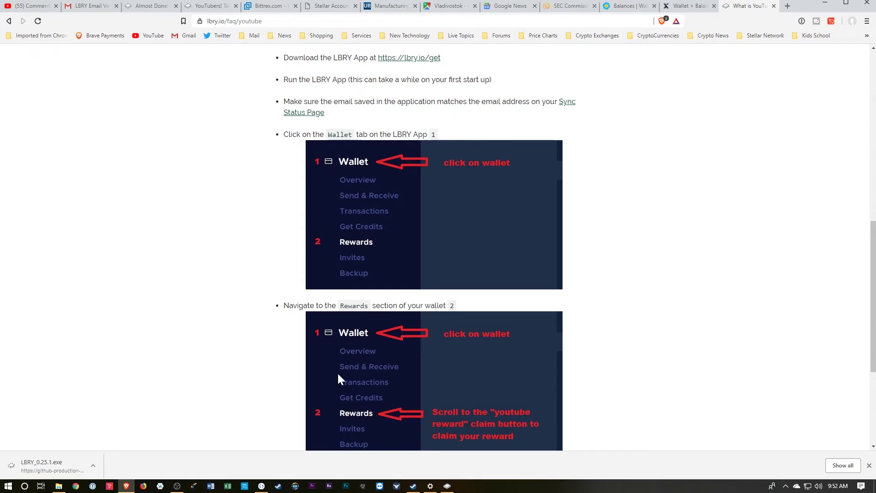
{"action": "scroll", "coordinate": [567, 381], "scroll_direction": "down", "scroll_amount": 3}
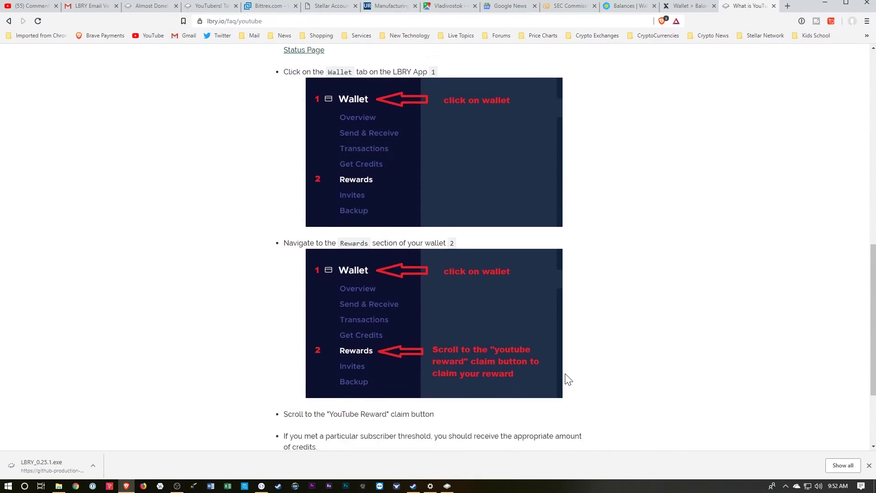
{"action": "scroll", "coordinate": [649, 367], "scroll_direction": "down", "scroll_amount": 2}
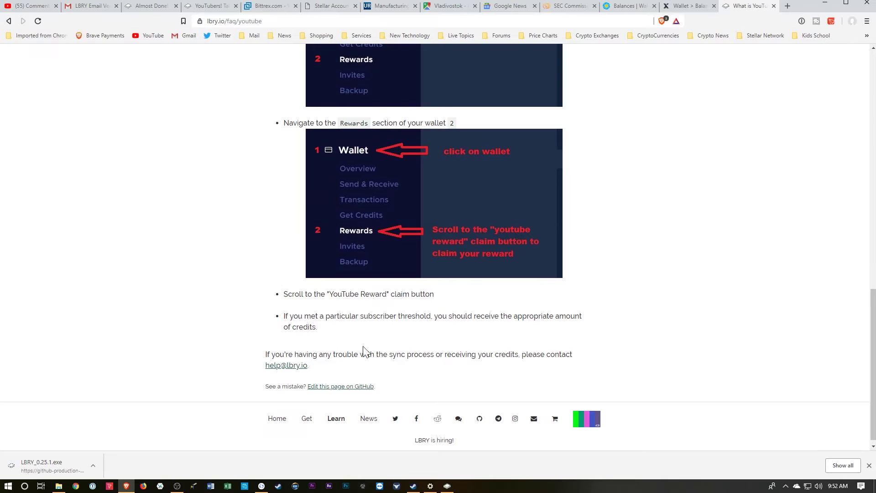
Step: Back in the LBRY app, open Wallet's Claim Rewards list and scroll to the Youtuber reward
{"action": "left_click", "coordinate": [447, 485]}
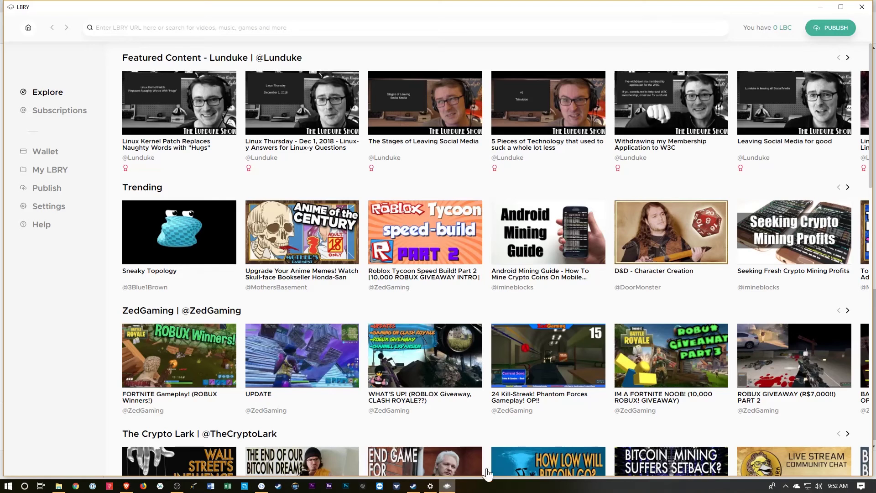
{"action": "left_click", "coordinate": [46, 154]}
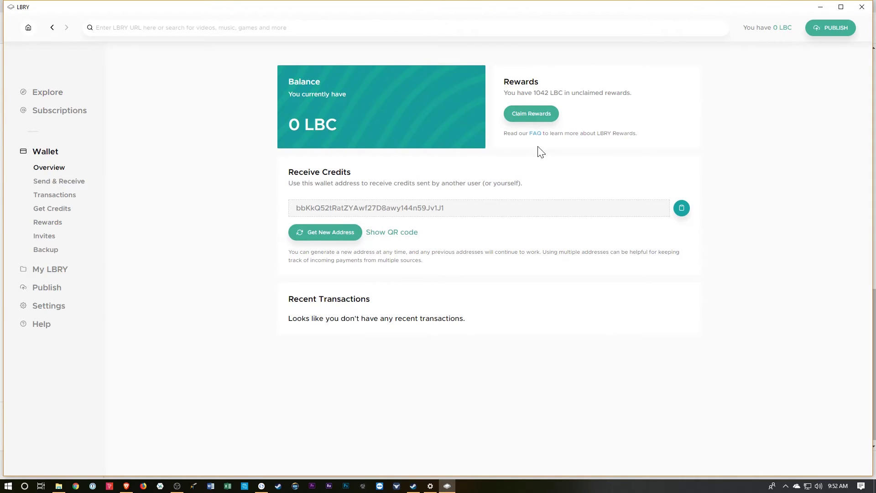
{"action": "left_click", "coordinate": [533, 114]}
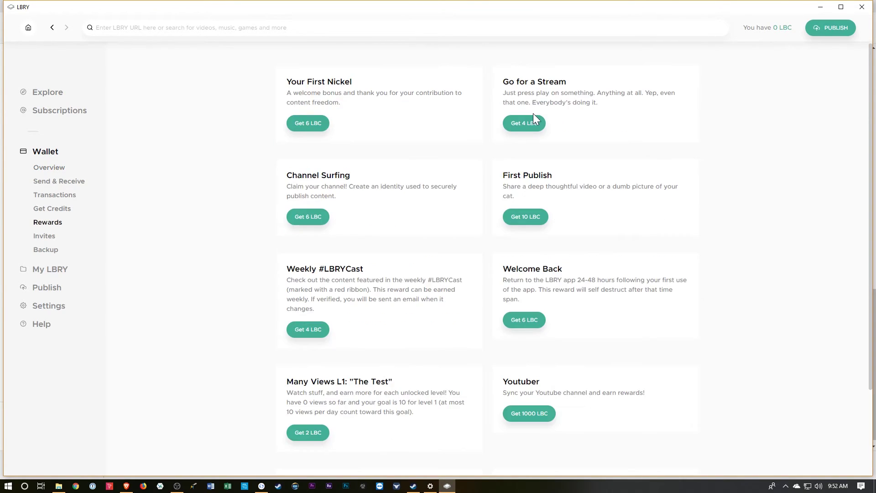
{"action": "scroll", "coordinate": [214, 314], "scroll_direction": "down", "scroll_amount": 3}
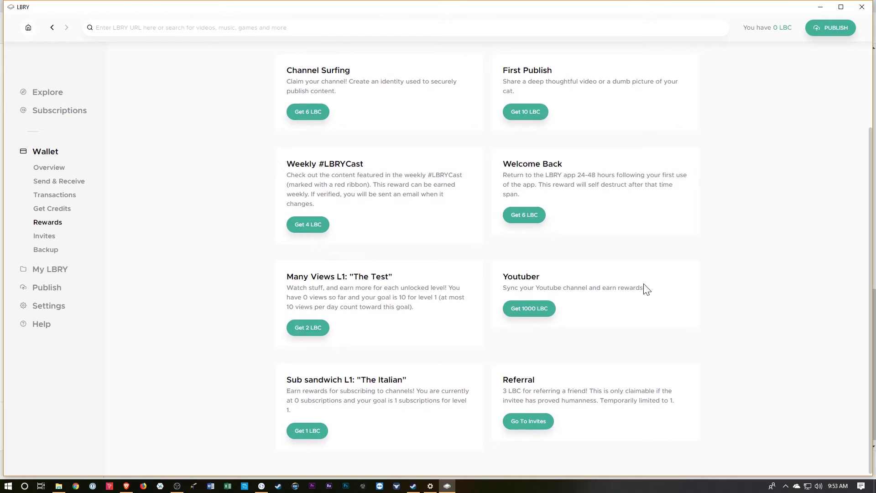
Step: Claim the Youtuber reward with Get 1000 LBC, bringing the wallet to 1006 LBC
{"action": "left_click", "coordinate": [527, 313]}
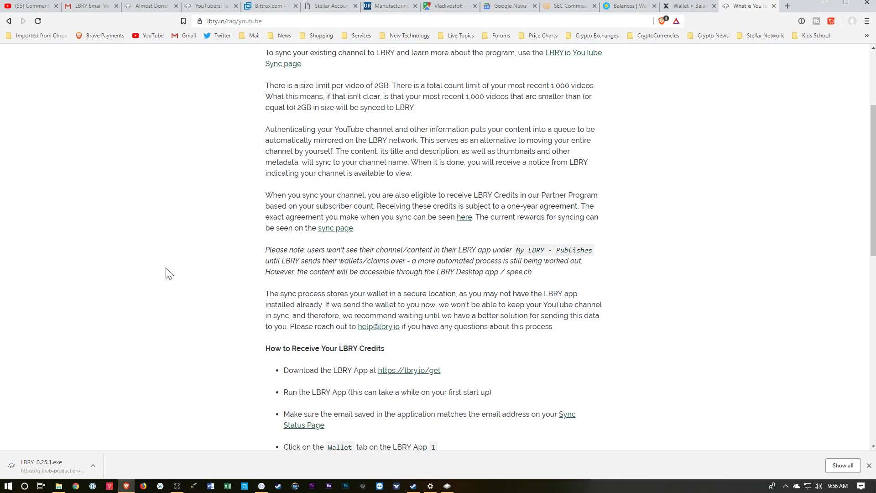
Step: Scroll up on the FAQ page before returning to the LBRY app showing 1006 LBC
{"action": "scroll", "coordinate": [200, 309], "scroll_direction": "up", "scroll_amount": 3}
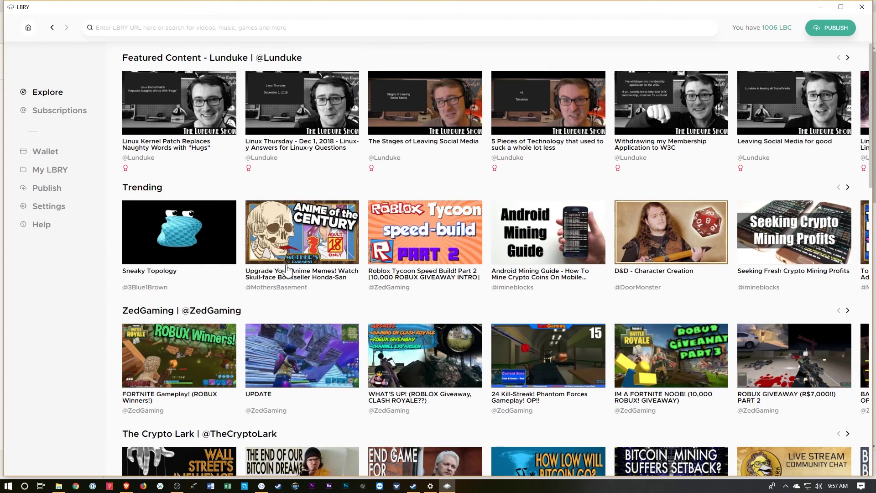
{"action": "scroll", "coordinate": [331, 286], "scroll_direction": "down", "scroll_amount": 1}
{"action": "scroll", "coordinate": [331, 286], "scroll_direction": "down", "scroll_amount": 6}
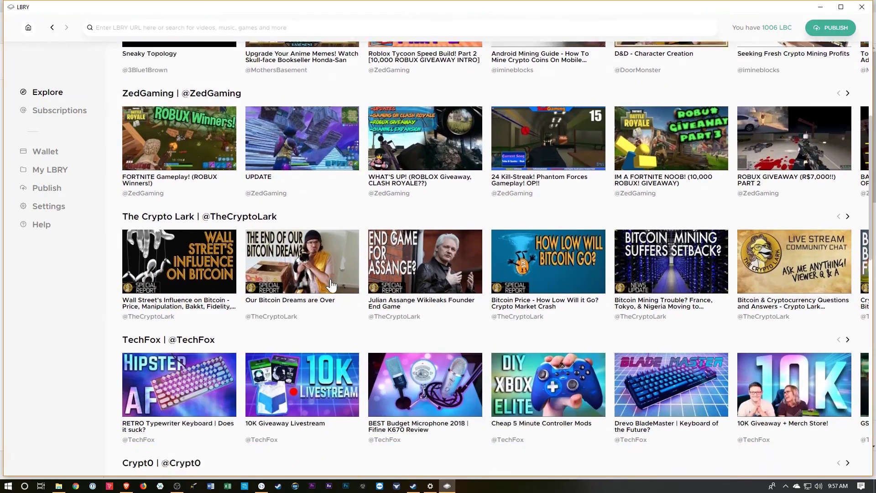
{"action": "scroll", "coordinate": [331, 286], "scroll_direction": "down", "scroll_amount": 3}
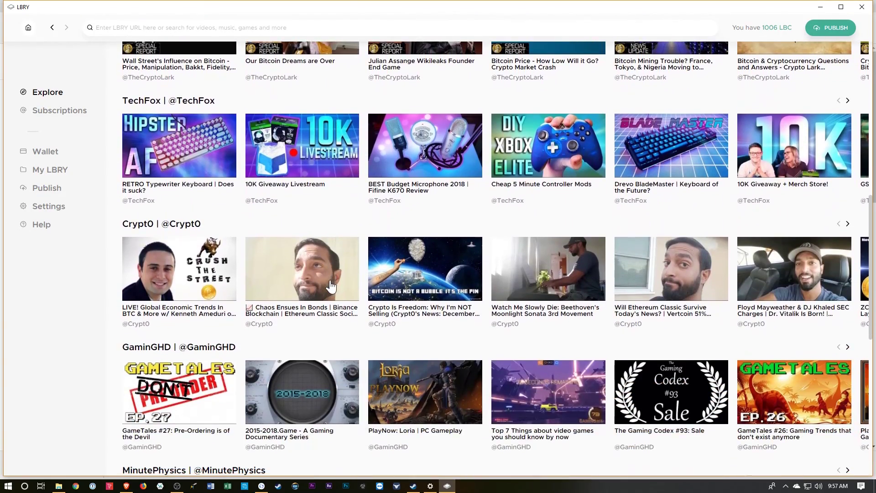
{"action": "scroll", "coordinate": [331, 286], "scroll_direction": "up", "scroll_amount": 6}
{"action": "scroll", "coordinate": [331, 286], "scroll_direction": "up", "scroll_amount": 4}
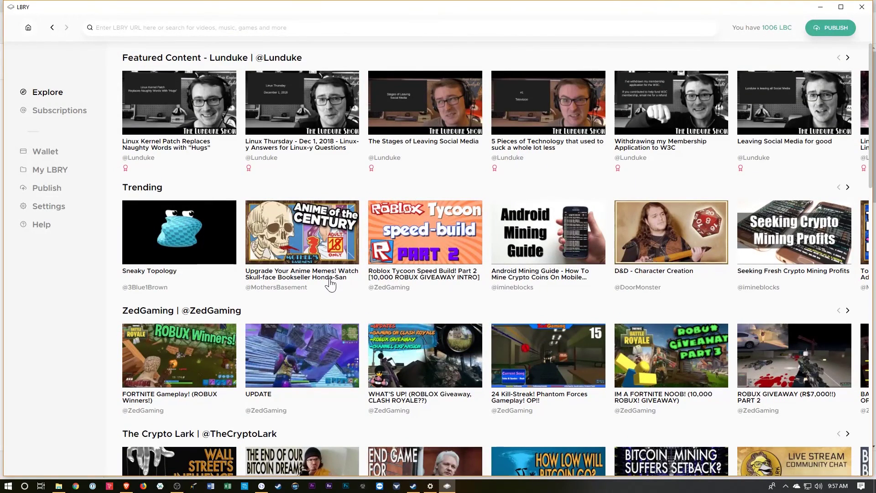